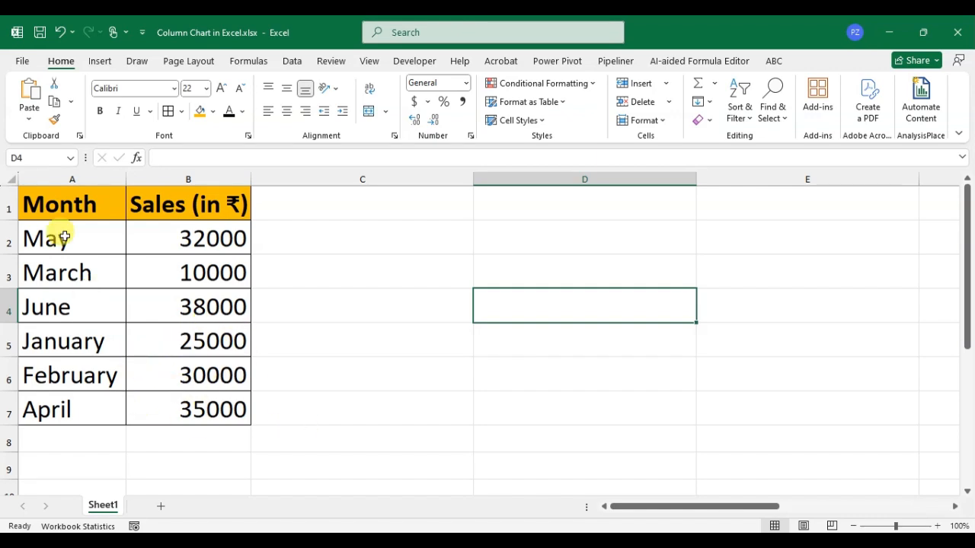
# Step: Insert a 2-D clustered column chart from the Month and Sales data in A1:B7 and enlarge it beside the table
pyautogui.moveTo(47, 199); pyautogui.dragTo(193, 400)
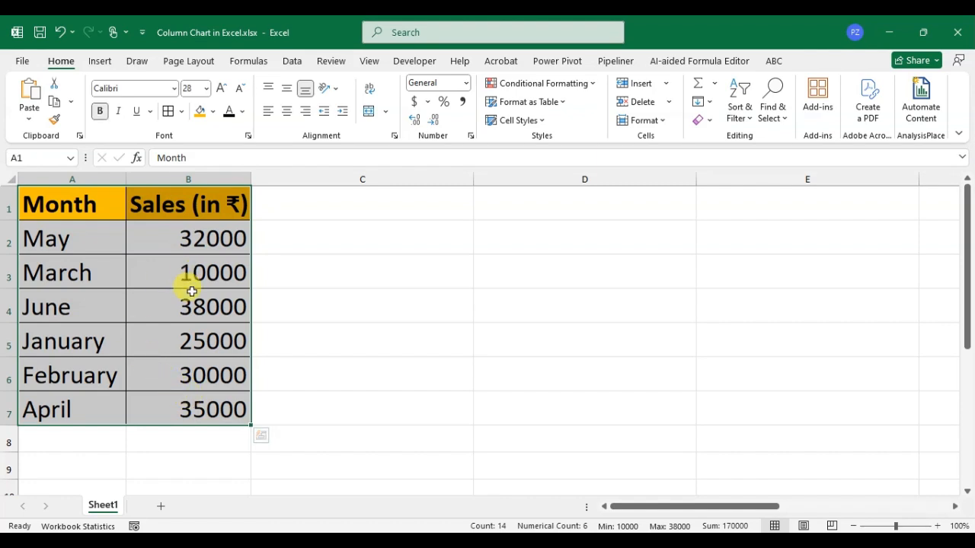
pyautogui.click(92, 62)
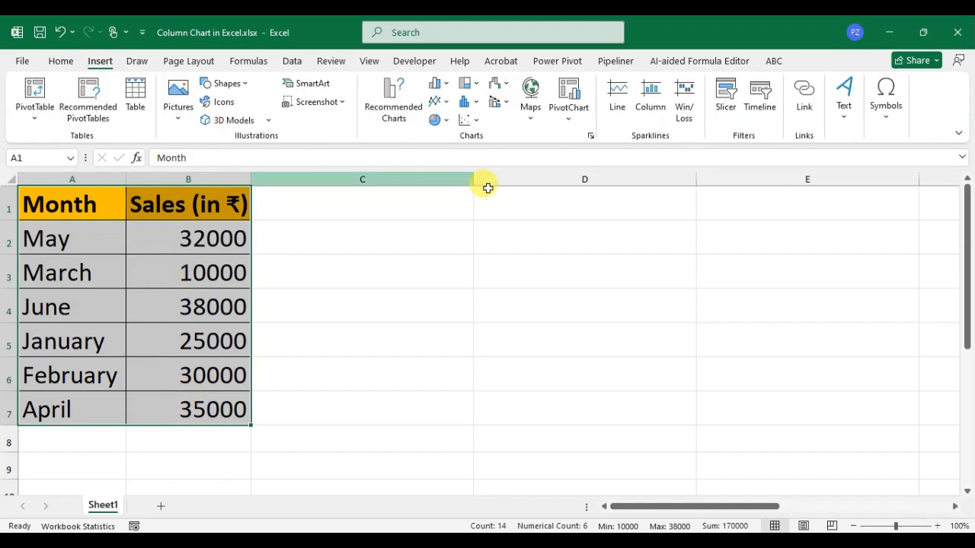
pyautogui.click(450, 88)
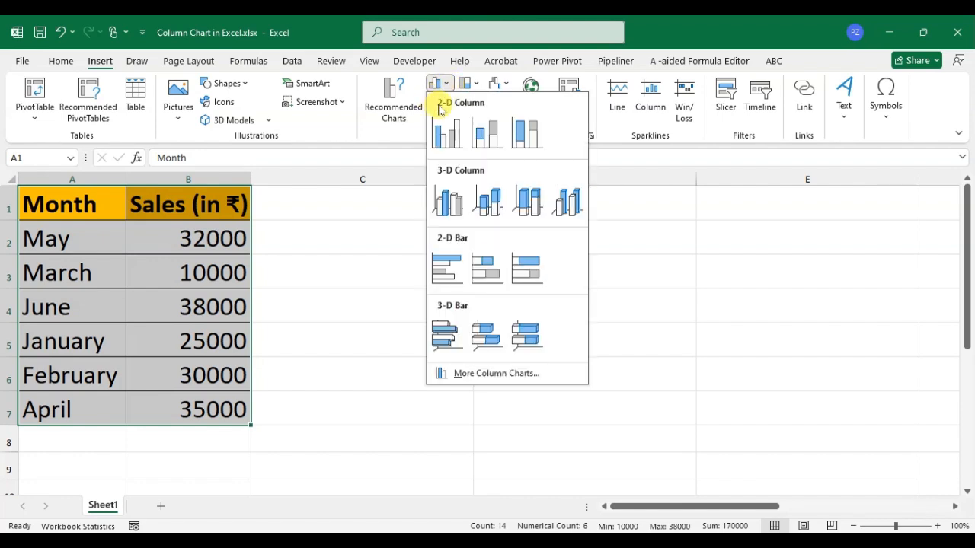
pyautogui.click(448, 135)
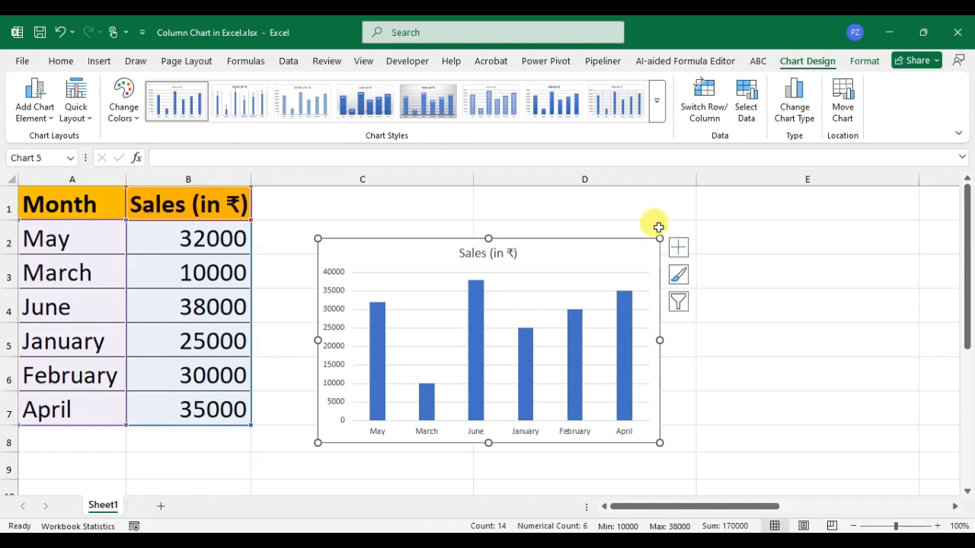
pyautogui.moveTo(660, 239); pyautogui.dragTo(817, 194)
pyautogui.moveTo(700, 208); pyautogui.dragTo(695, 215)
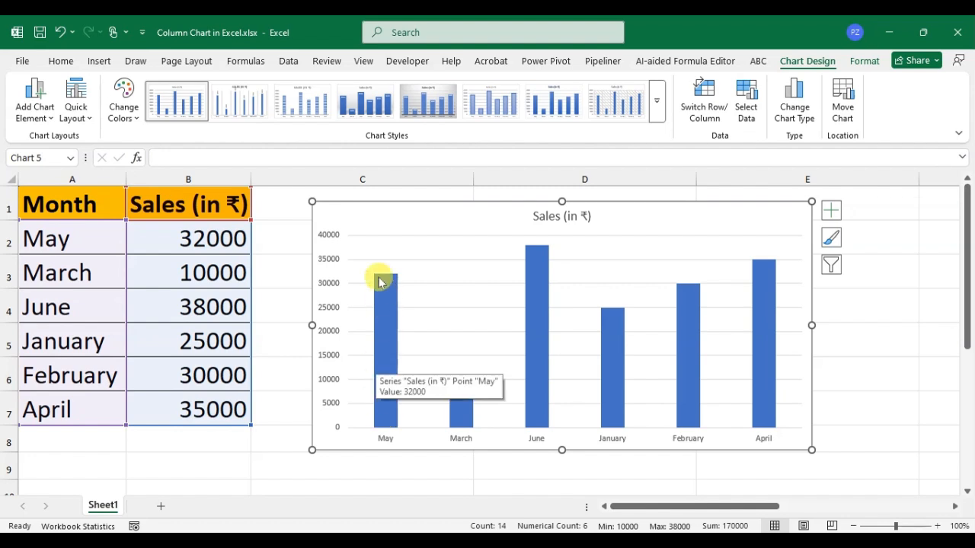
# Step: Set the March sales value in cell B3 to 30000
pyautogui.moveTo(383, 290)
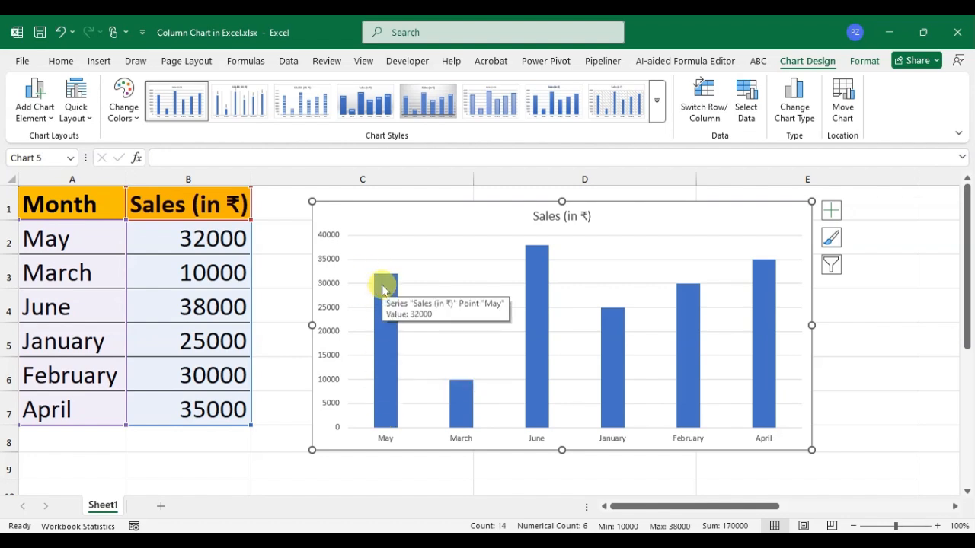
pyautogui.click(183, 271)
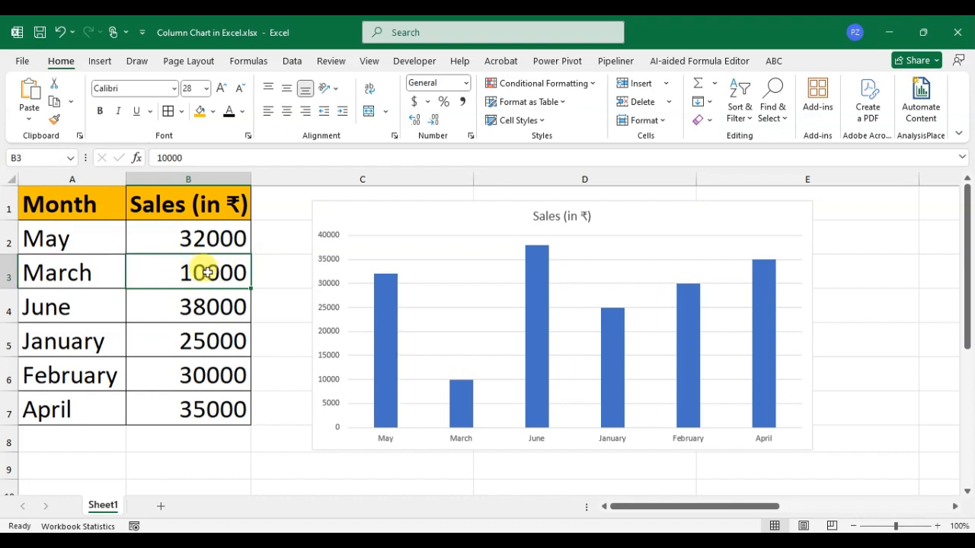
pyautogui.write('3')
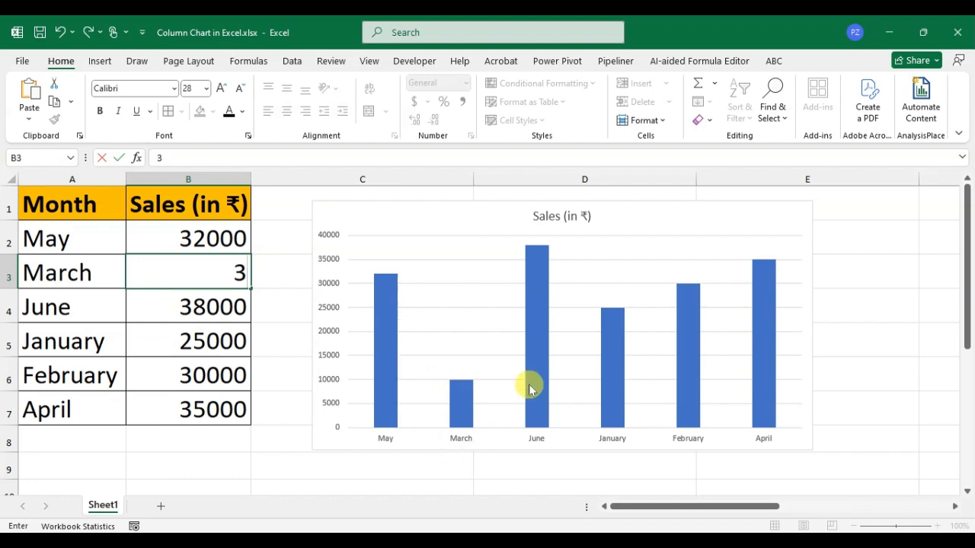
pyautogui.write('0000')
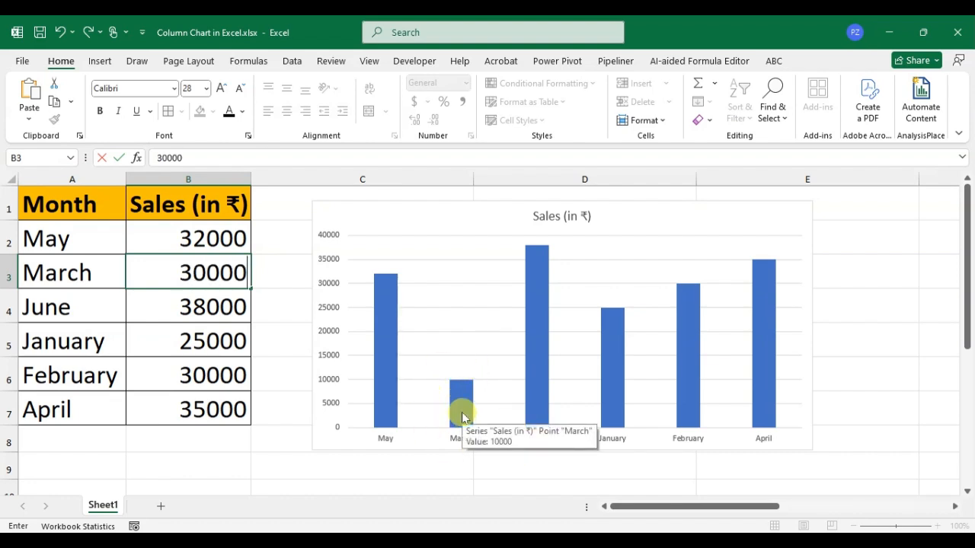
pyautogui.press('Return')
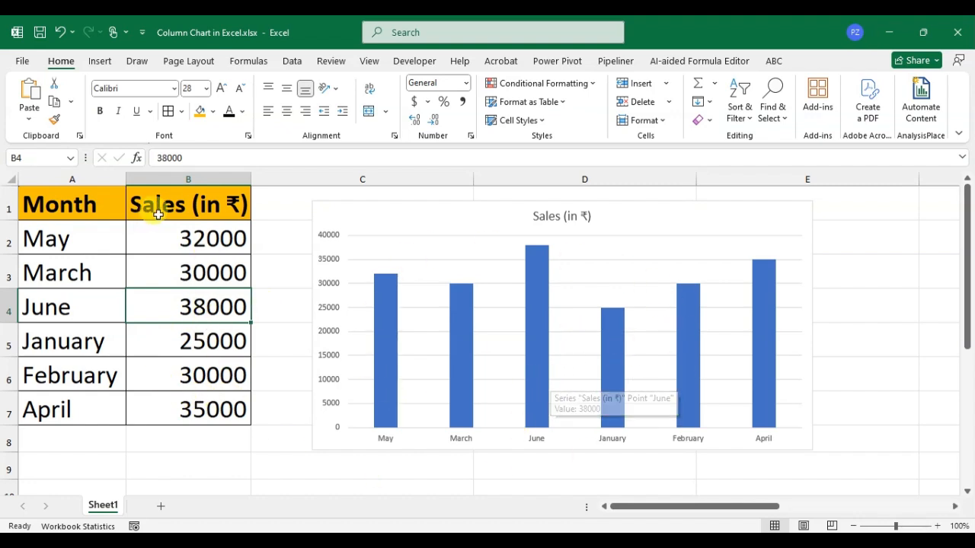
# Step: Add filters to the table headers and filter the Month column to show only March and May
pyautogui.click(119, 203)
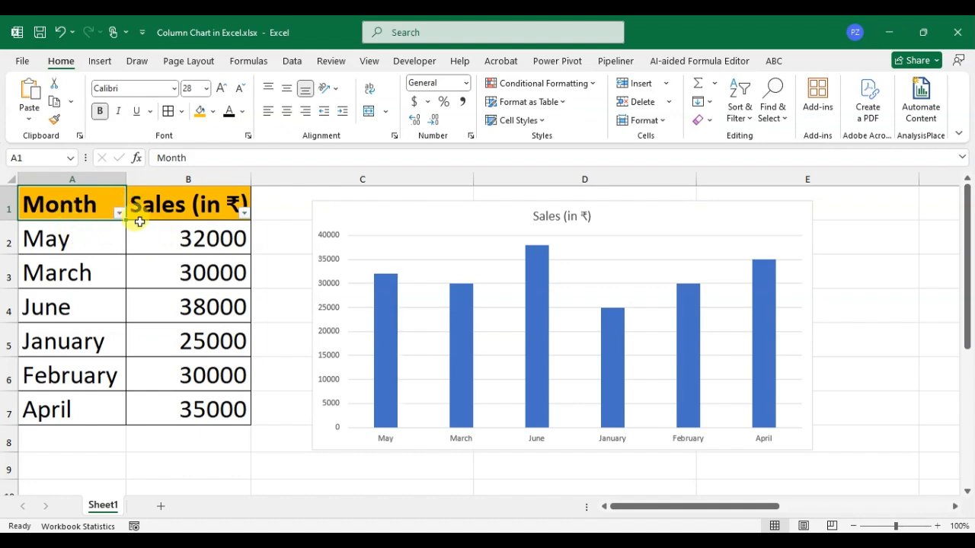
pyautogui.click(120, 213)
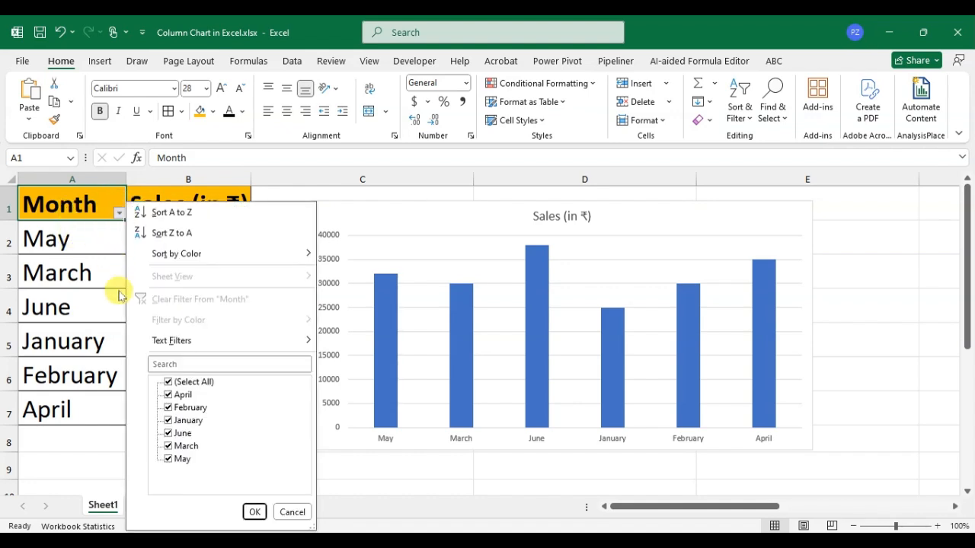
pyautogui.click(168, 382)
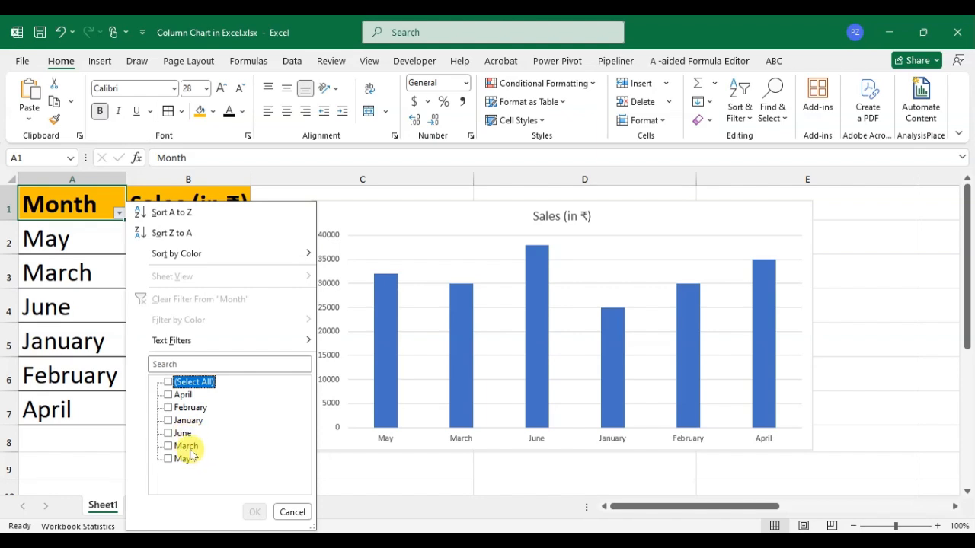
pyautogui.click(185, 447)
pyautogui.click(184, 459)
pyautogui.click(254, 512)
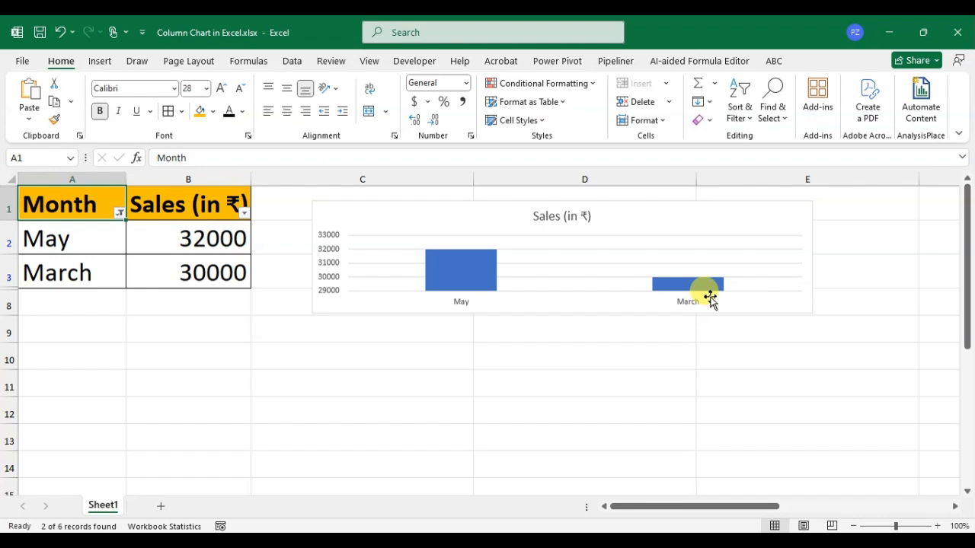
pyautogui.moveTo(726, 291)
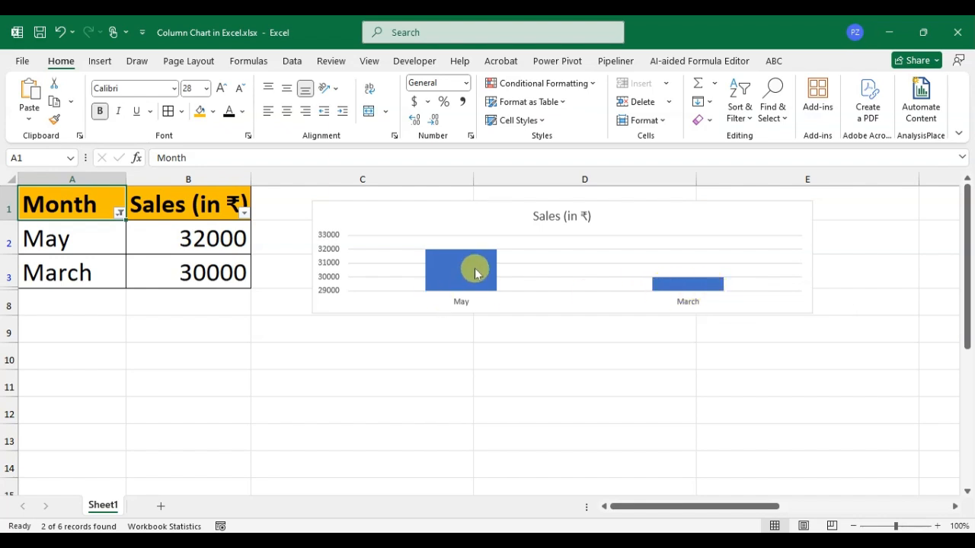
pyautogui.moveTo(447, 270)
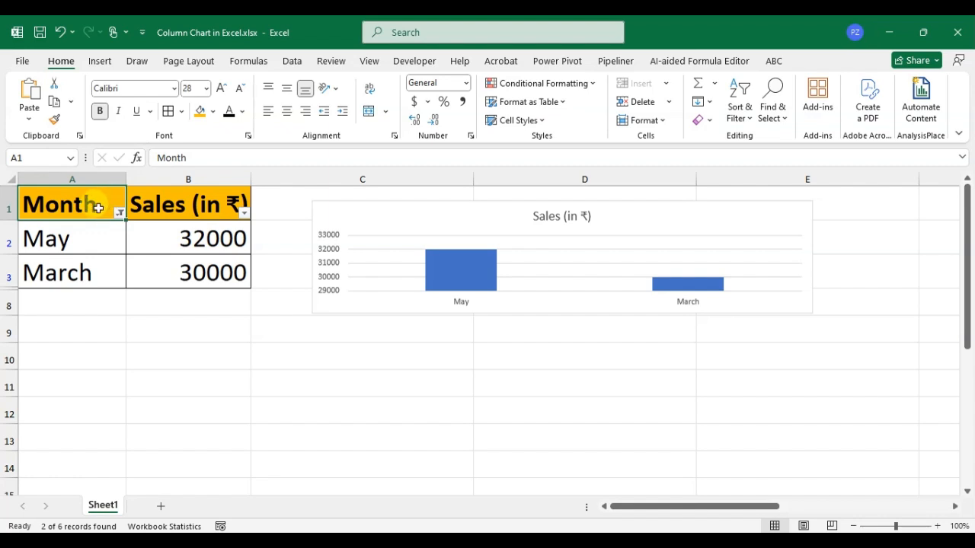
# Step: Clear the filter and custom-sort the table by Month on cell values, using the January, February, March, April custom list as the order
pyautogui.hotkey('ctrl', 'shift', 'l')
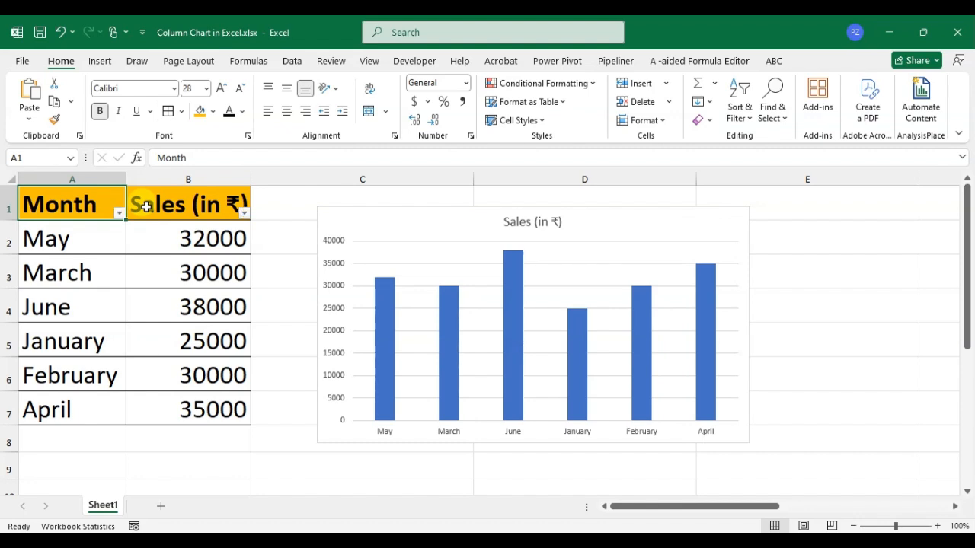
pyautogui.click(119, 213)
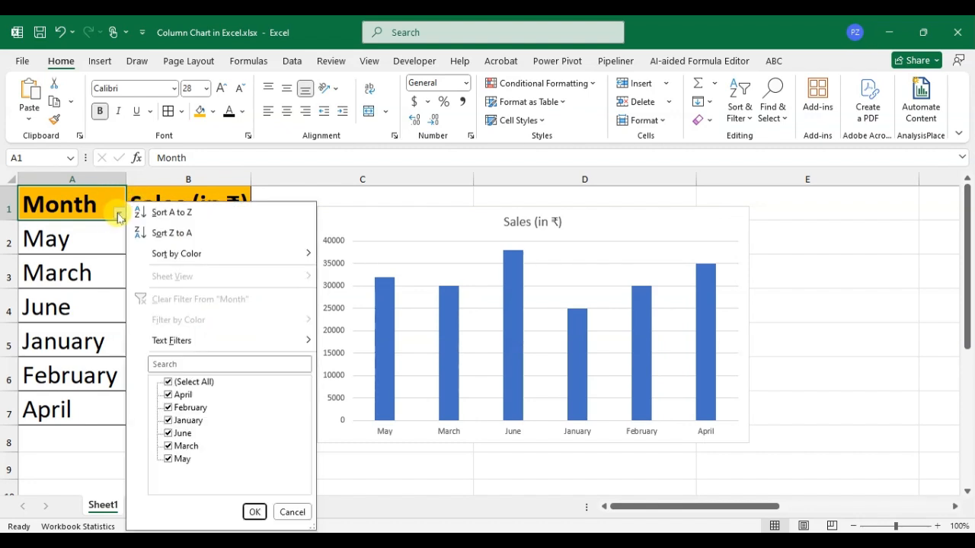
pyautogui.moveTo(195, 262)
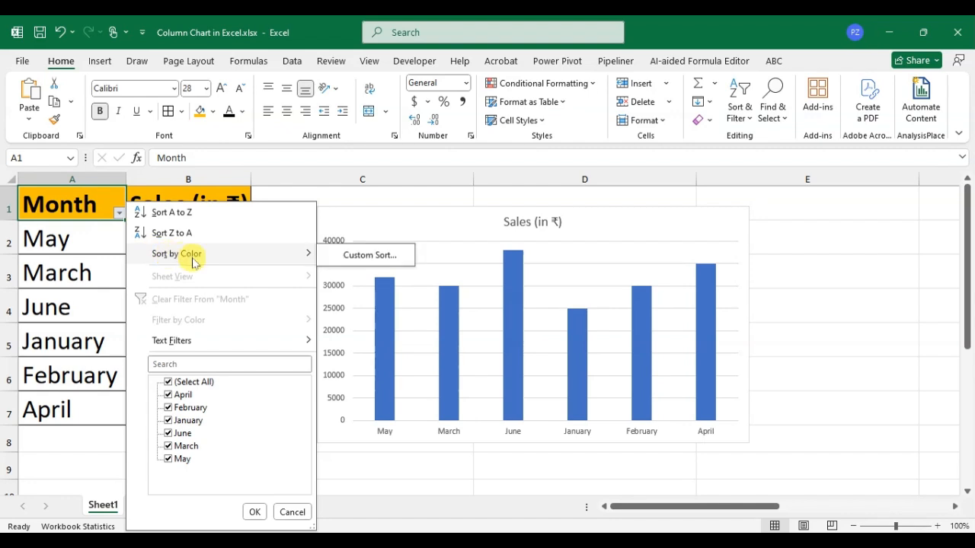
pyautogui.click(360, 258)
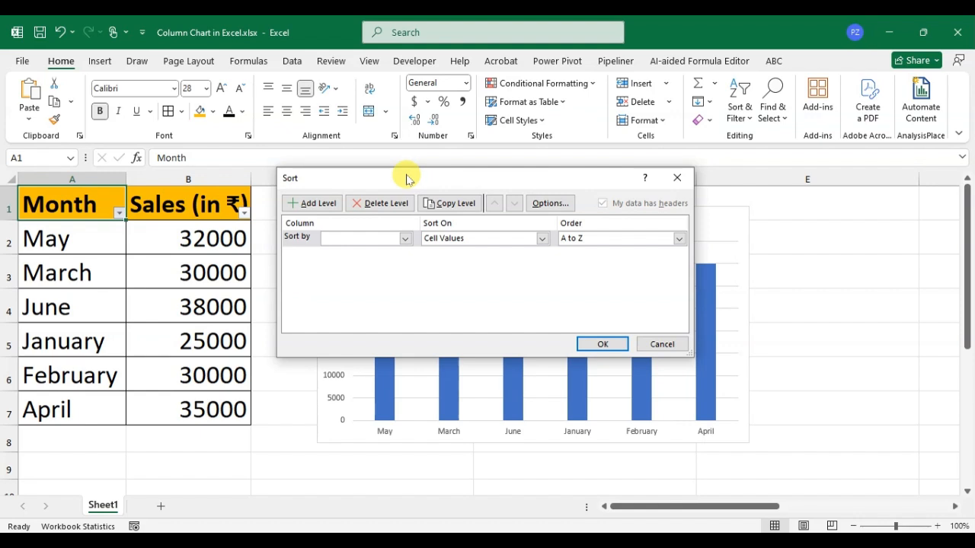
pyautogui.click(406, 239)
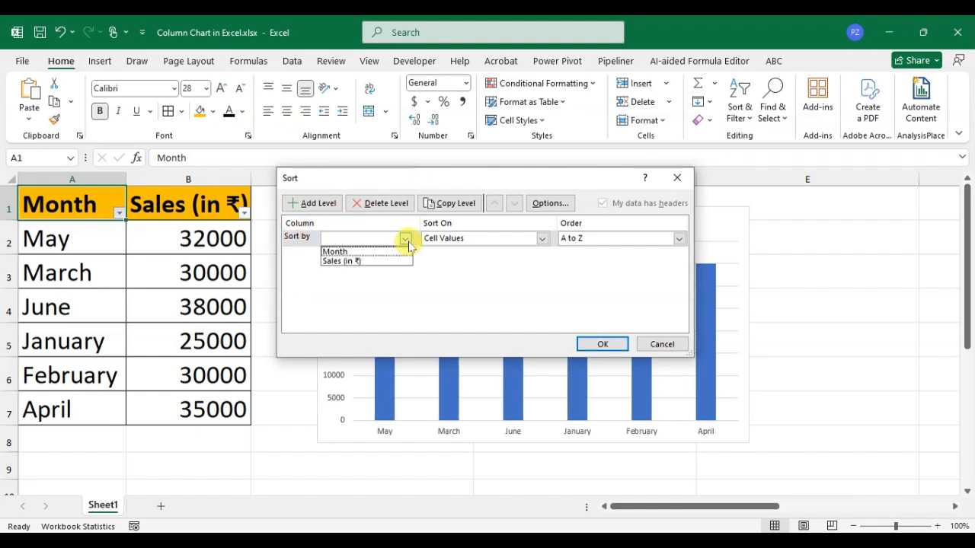
pyautogui.click(358, 252)
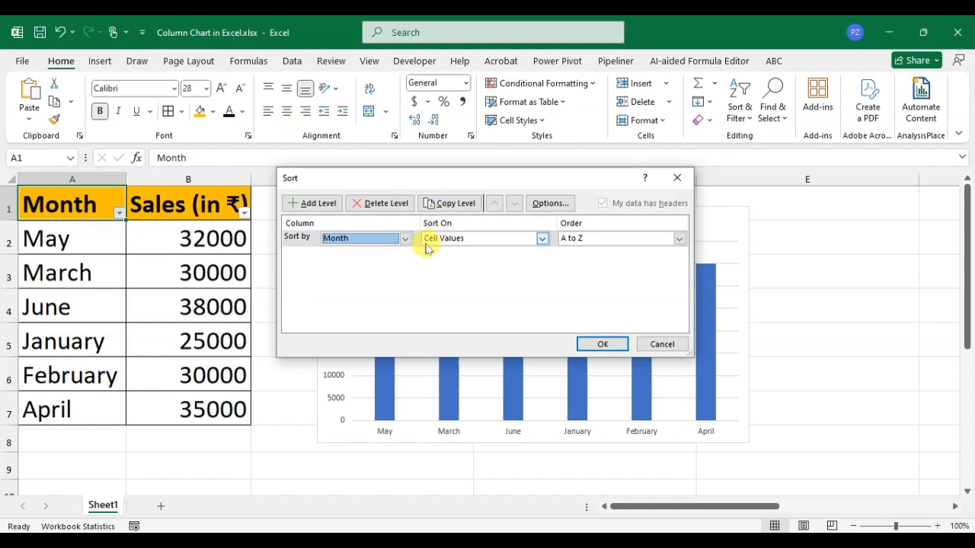
pyautogui.click(678, 239)
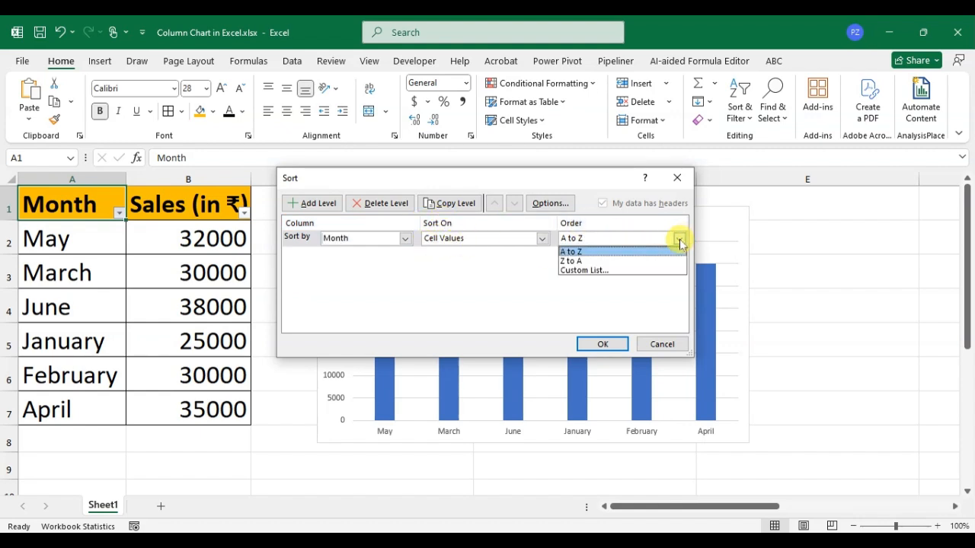
pyautogui.click(592, 271)
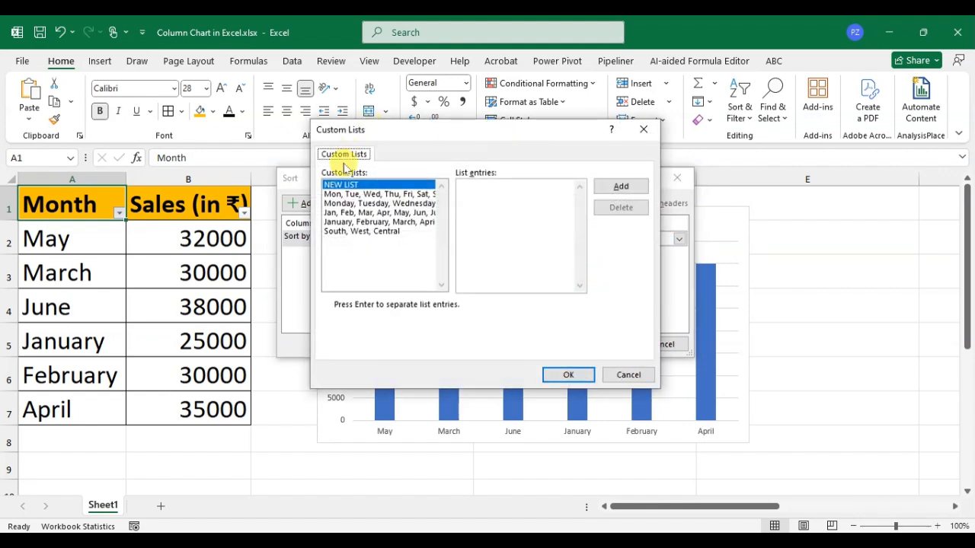
pyautogui.click(332, 222)
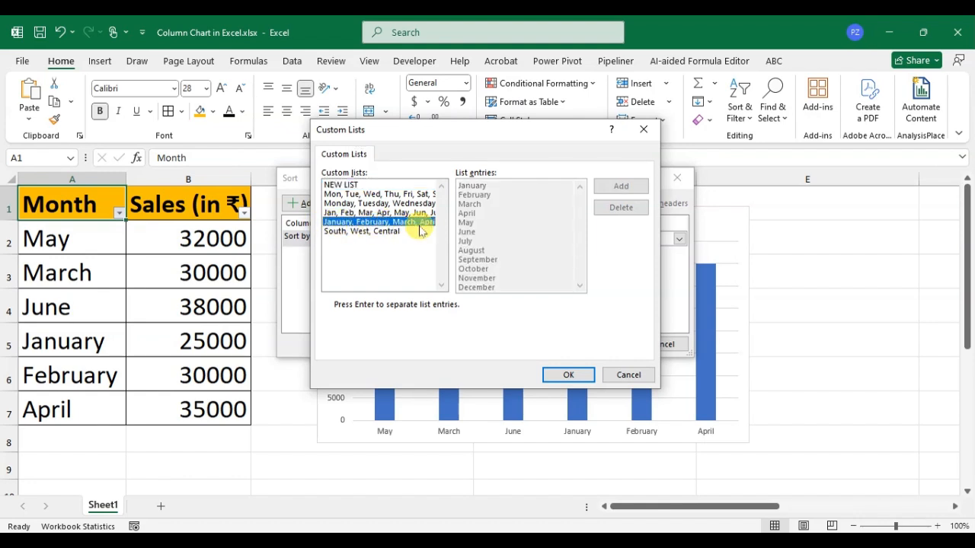
pyautogui.click(567, 375)
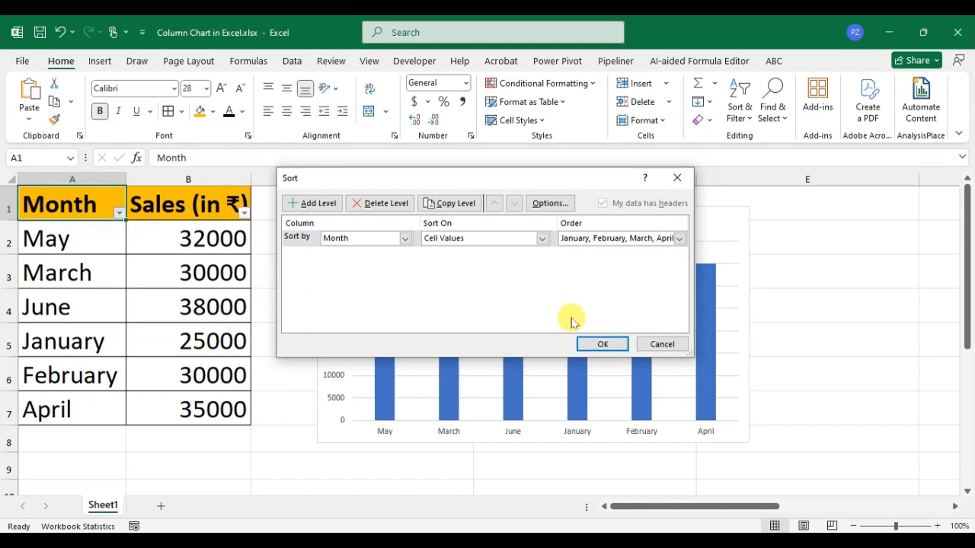
pyautogui.click(613, 344)
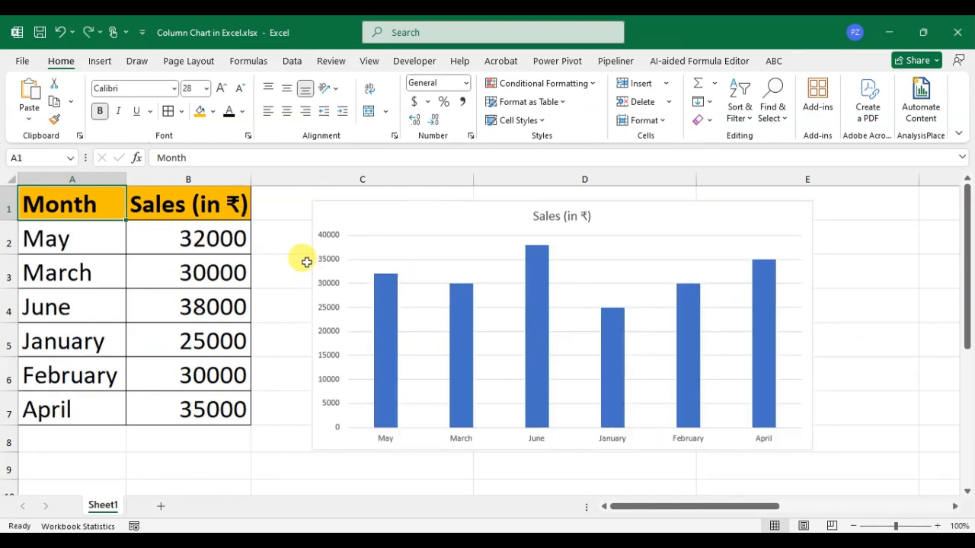
# Step: Apply Style 5 to the sales chart and give it the quick layout with a data table and vertical axis title
pyautogui.click(635, 220)
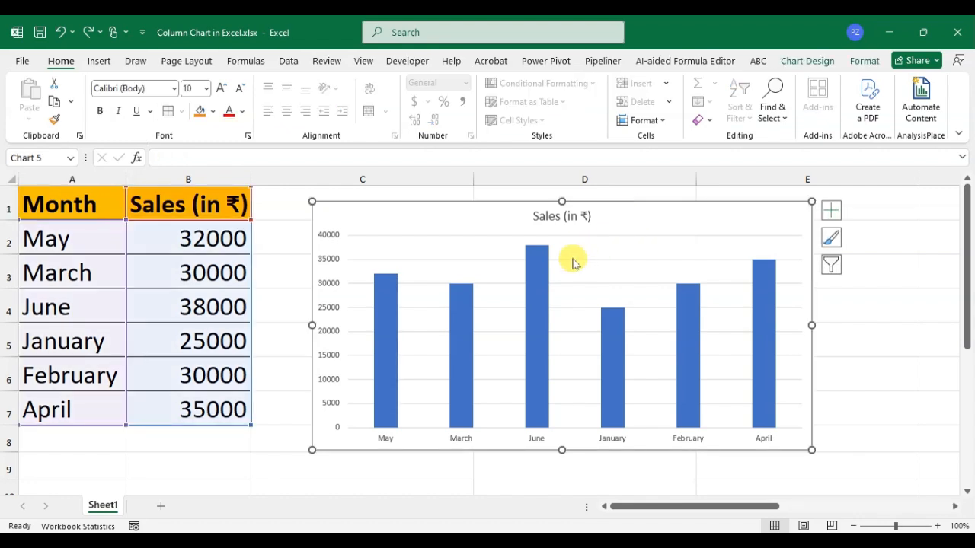
pyautogui.click(805, 66)
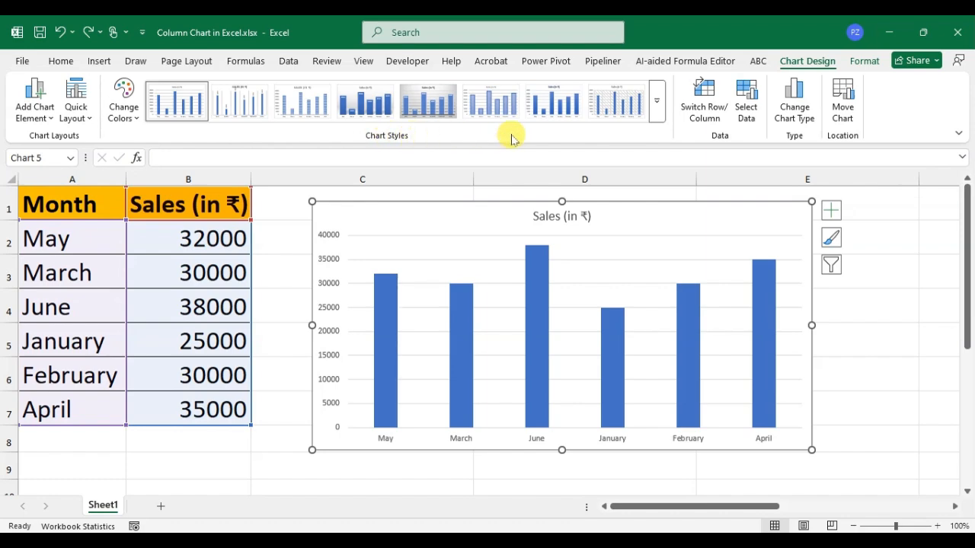
pyautogui.click(658, 102)
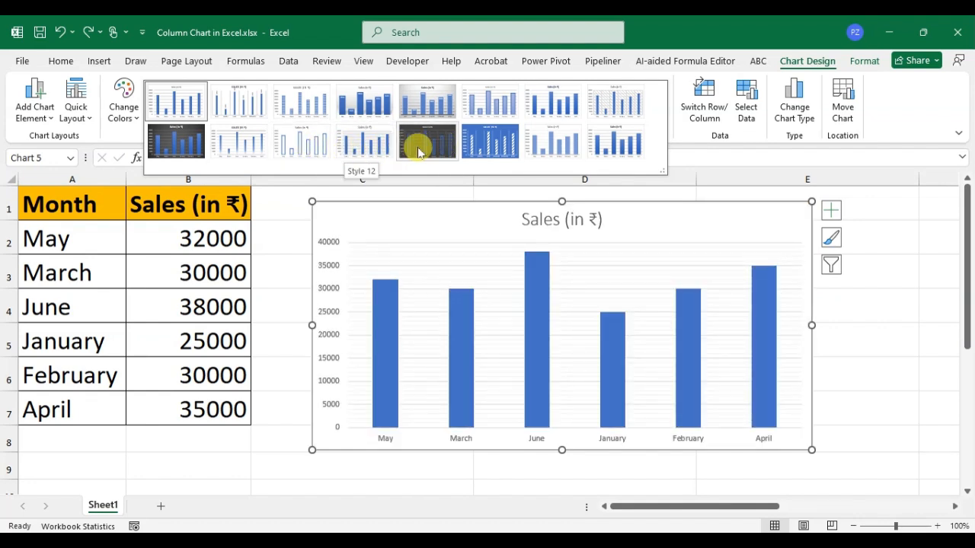
pyautogui.click(431, 106)
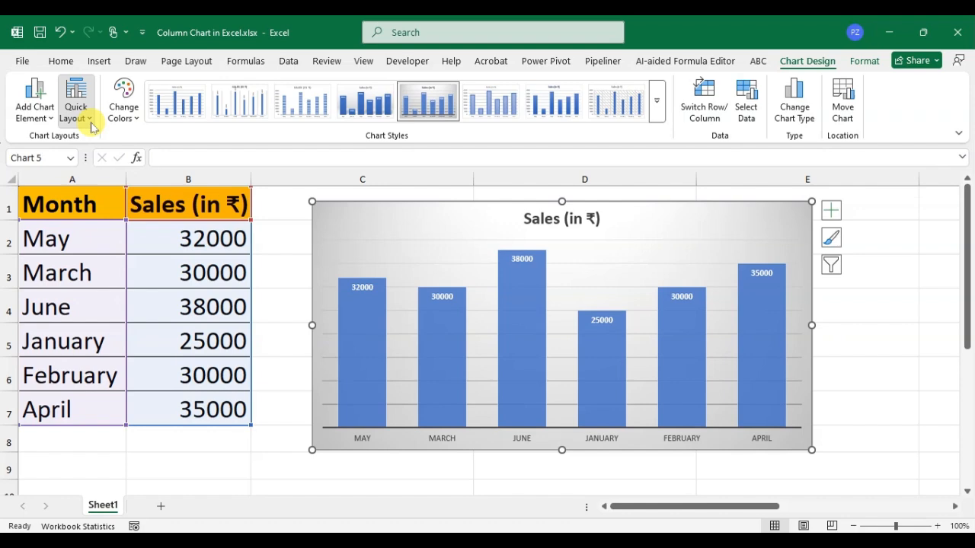
pyautogui.click(76, 95)
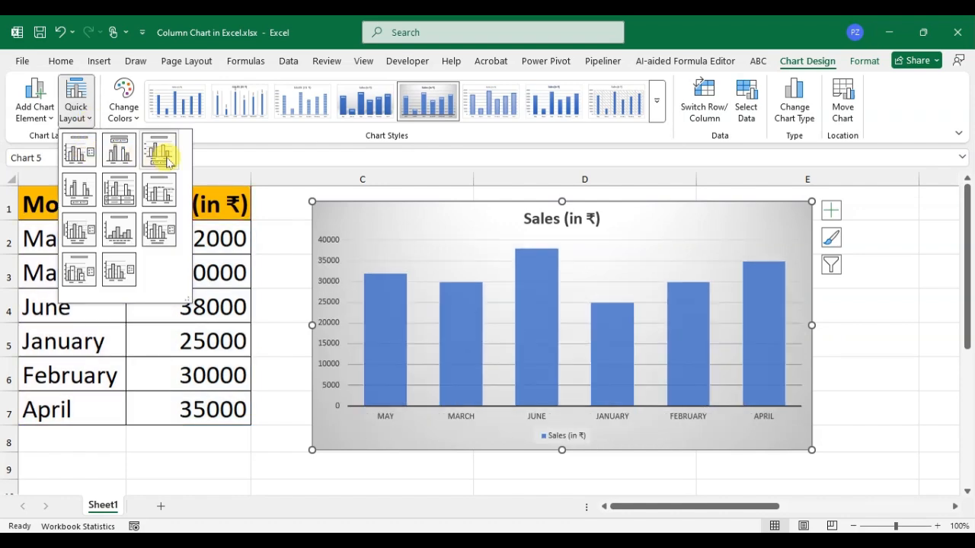
pyautogui.click(127, 195)
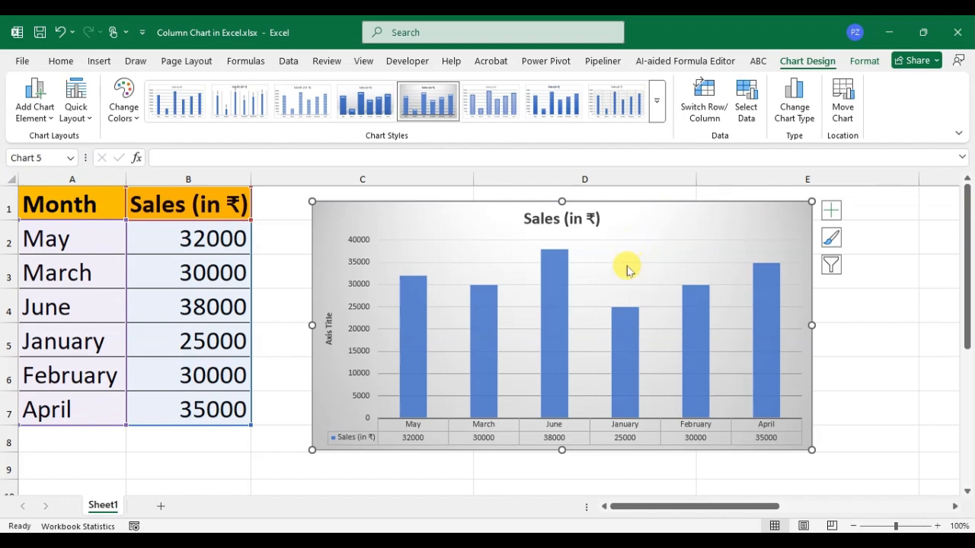
# Step: Move the sales chart as an object from Sheet1 onto a newly added Sheet2, and return to Sheet1 to check it
pyautogui.click(160, 509)
pyautogui.click(102, 505)
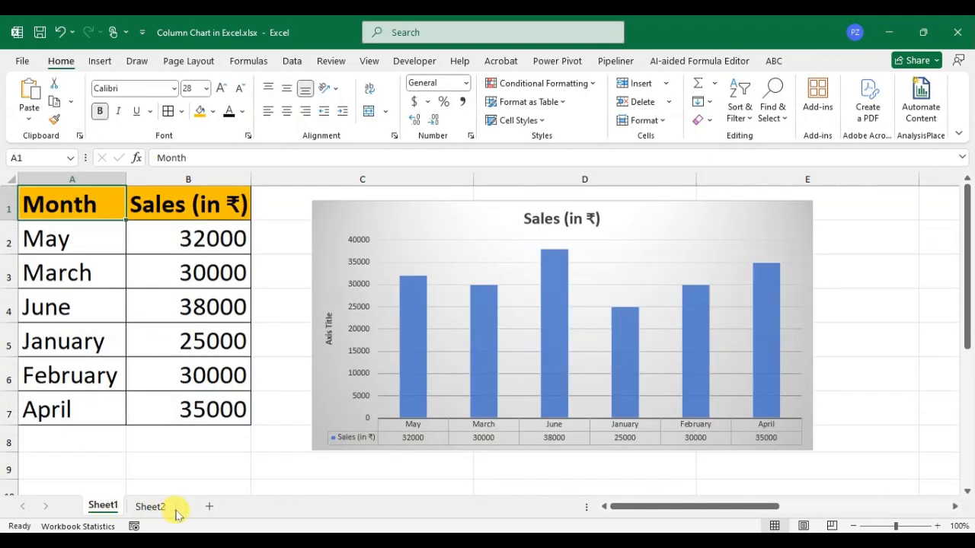
pyautogui.click(480, 228)
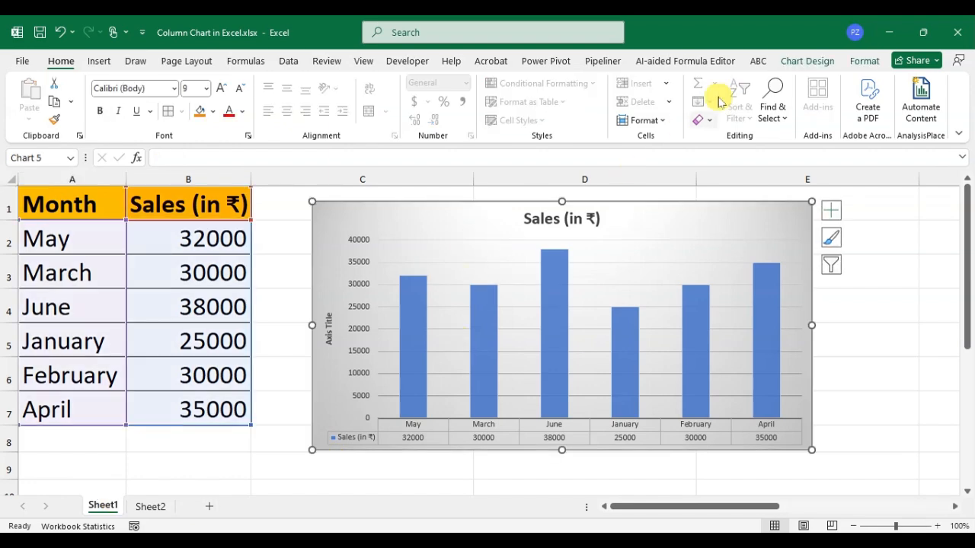
pyautogui.click(806, 61)
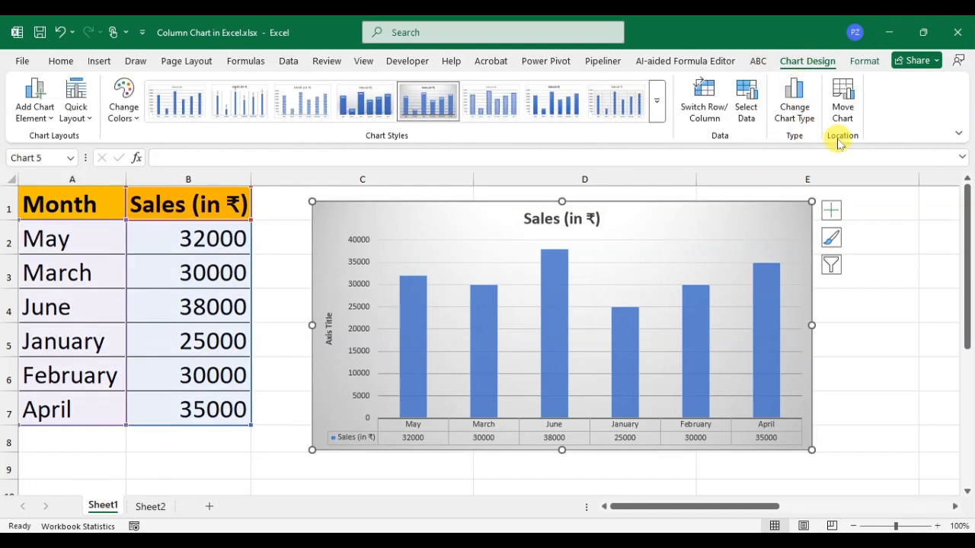
pyautogui.click(843, 115)
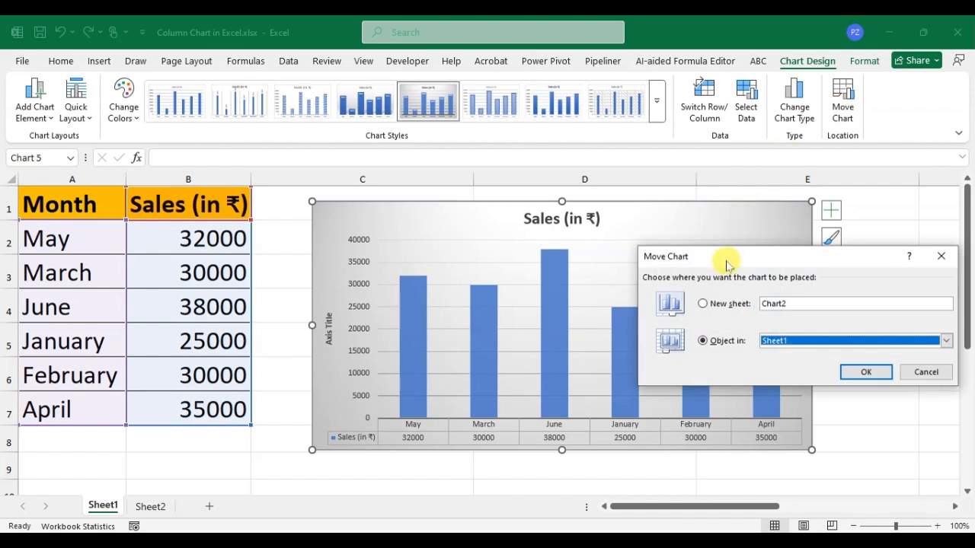
pyautogui.moveTo(731, 203); pyautogui.dragTo(677, 193)
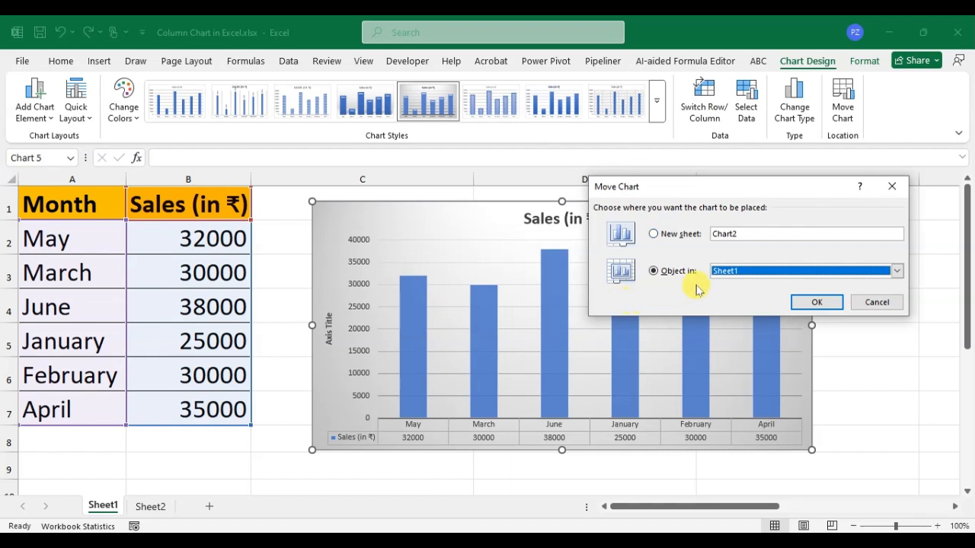
pyautogui.click(899, 272)
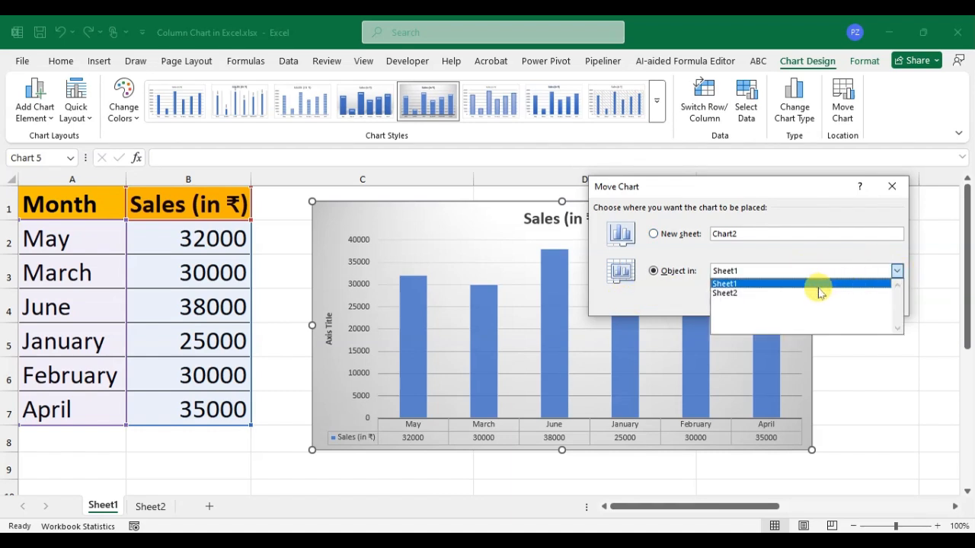
pyautogui.click(792, 294)
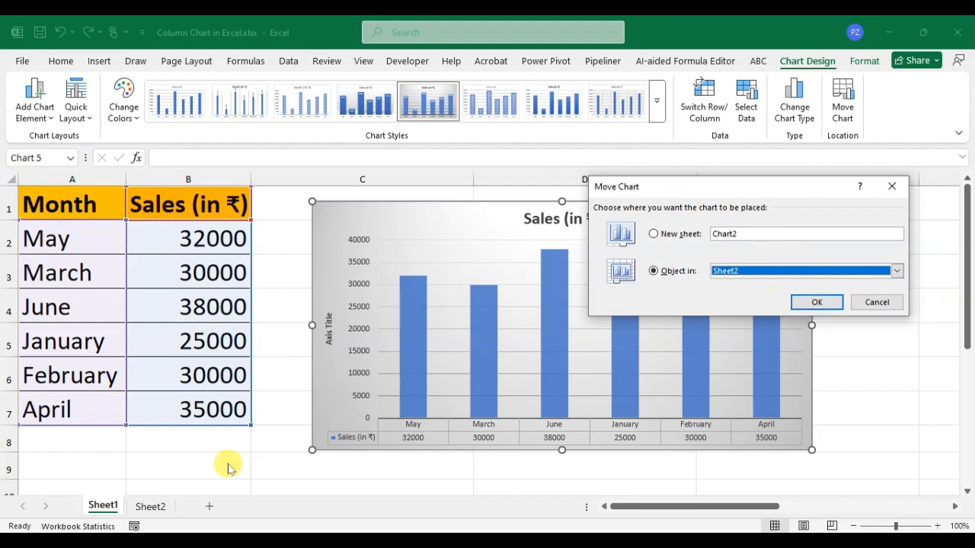
pyautogui.click(819, 302)
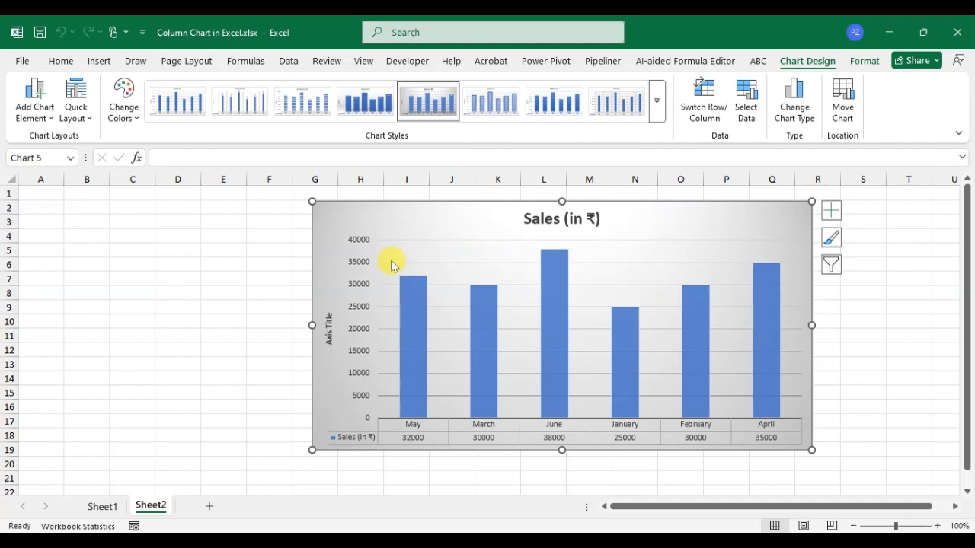
pyautogui.click(100, 506)
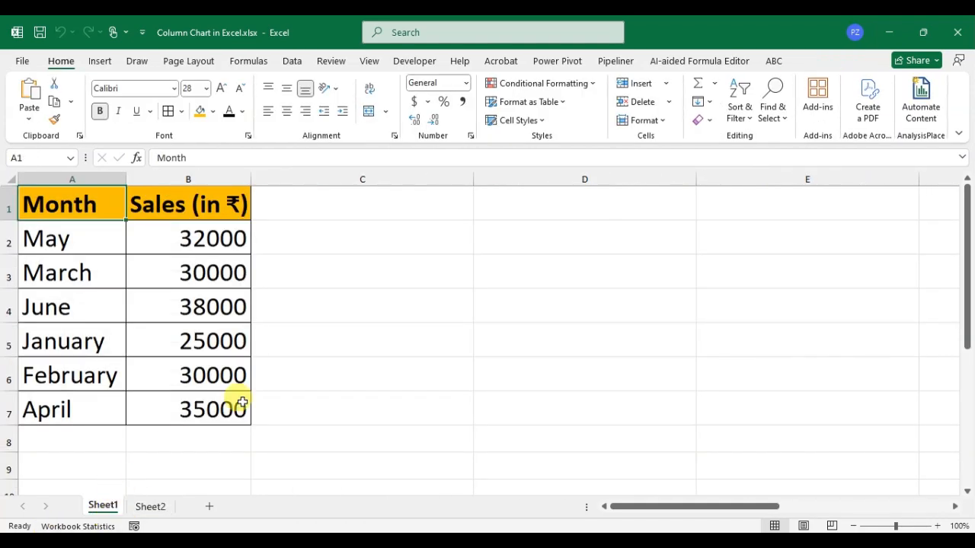
# Step: Change the chart type of the sales chart on Sheet2 to Clustered Bar
pyautogui.click(155, 509)
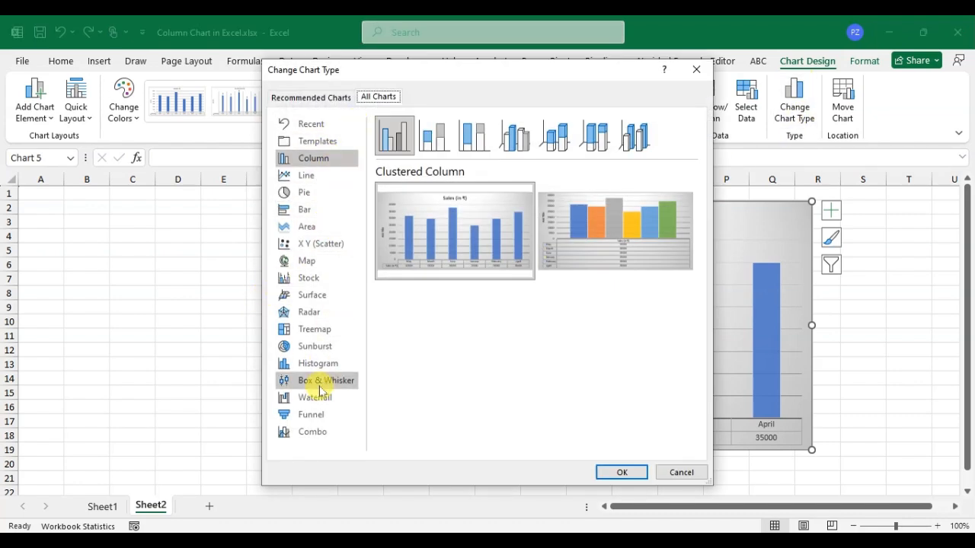
pyautogui.click(311, 212)
pyautogui.click(459, 137)
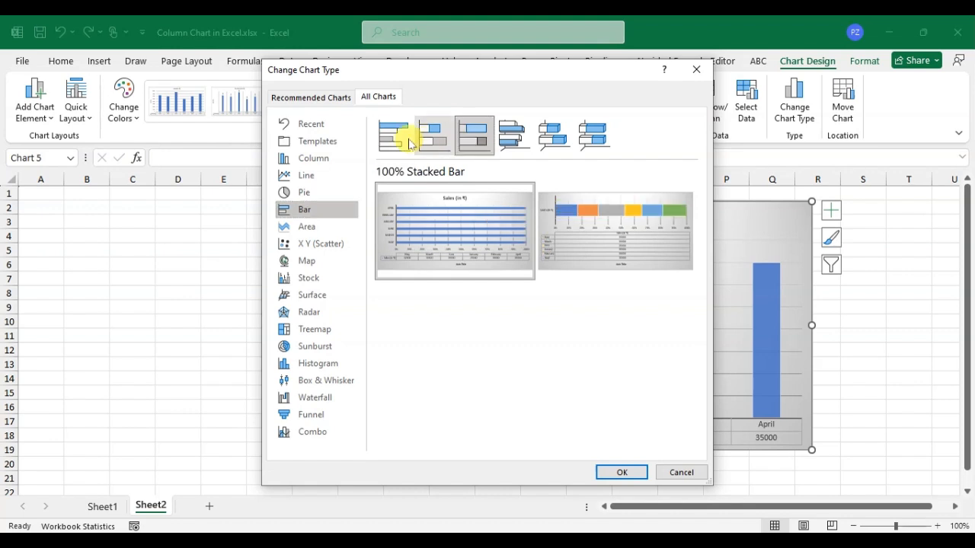
pyautogui.click(404, 143)
pyautogui.click(427, 139)
pyautogui.click(398, 144)
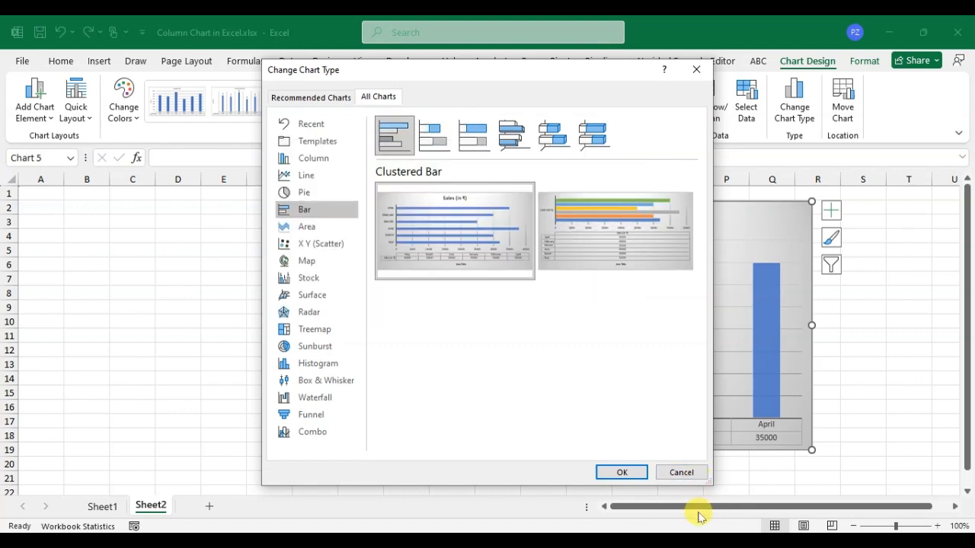
pyautogui.click(632, 473)
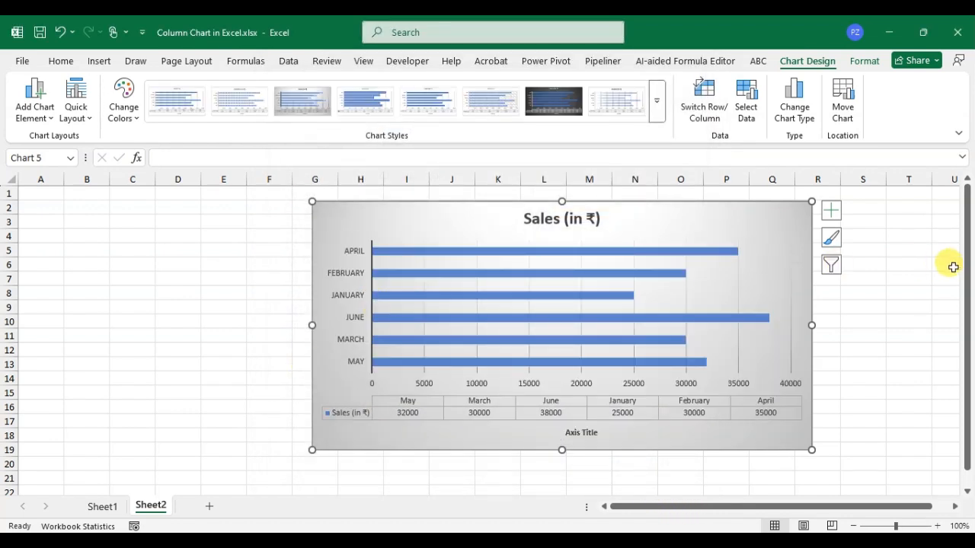